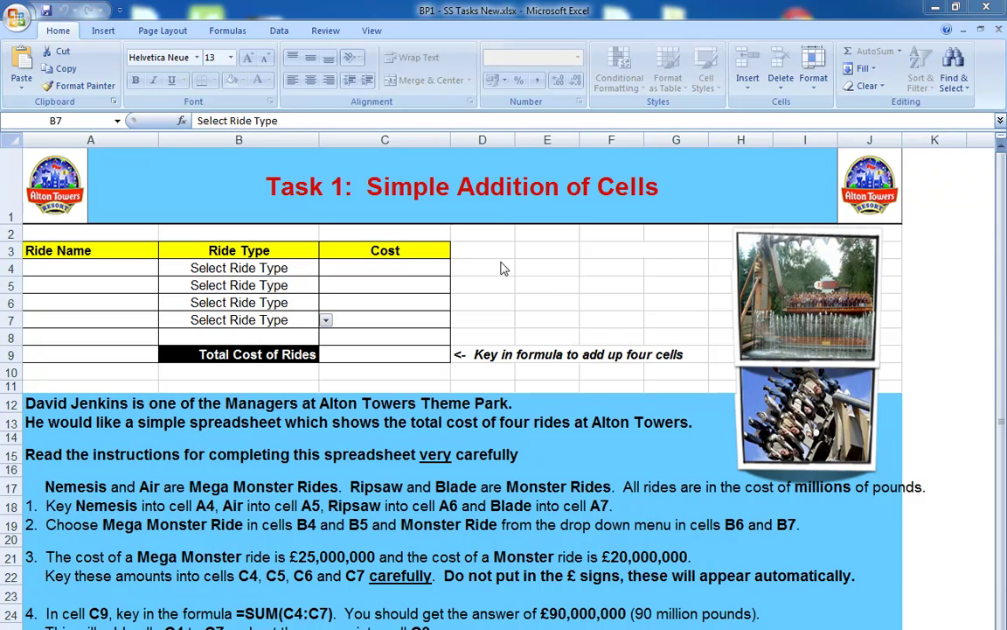
{"action": "left_click", "coordinate": [400, 267]}
{"action": "left_click", "coordinate": [391, 284]}
{"action": "left_click", "coordinate": [383, 303]}
{"action": "left_click", "coordinate": [382, 318]}
{"action": "left_click", "coordinate": [378, 337]}
{"action": "left_click", "coordinate": [382, 353]}
{"action": "left_click", "coordinate": [375, 338]}
{"action": "left_click", "coordinate": [377, 319]}
{"action": "left_click", "coordinate": [371, 299]}
{"action": "mouse_move", "coordinate": [371, 299]}
{"action": "left_mouse_down"}
{"action": "mouse_move", "coordinate": [377, 318]}
{"action": "mouse_move", "coordinate": [382, 295]}
{"action": "left_mouse_up"}
{"action": "left_click", "coordinate": [378, 267]}
{"action": "left_click", "coordinate": [374, 281]}
{"action": "left_click", "coordinate": [377, 303]}
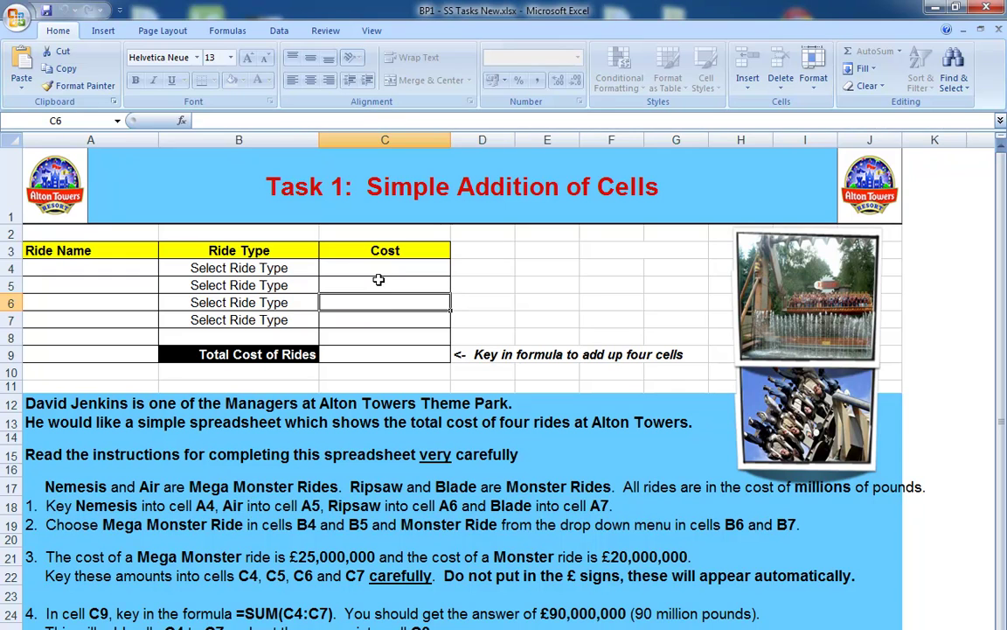
{"action": "left_click", "coordinate": [383, 271]}
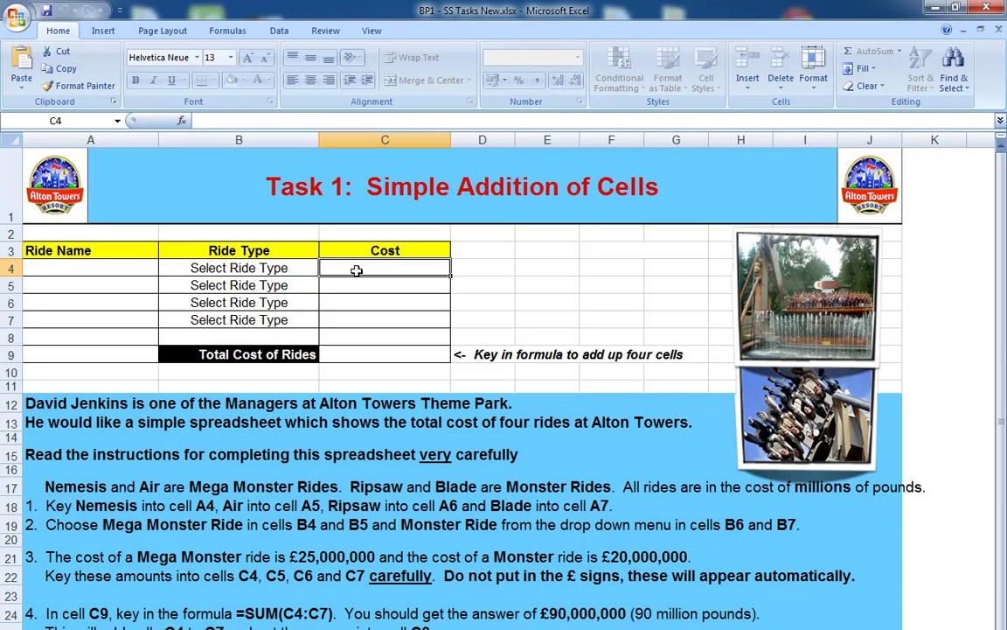
{"action": "left_click", "coordinate": [129, 299]}
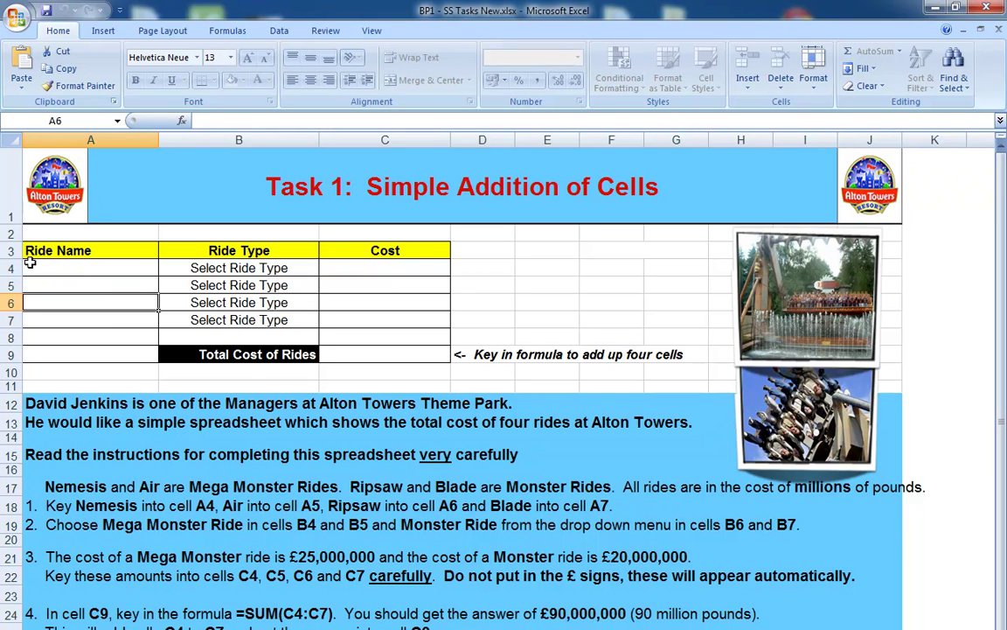
- Enter the ride names Nemesis, Air, Ripsaw and Blade in cells A4 to A7
{"action": "left_click", "coordinate": [56, 267]}
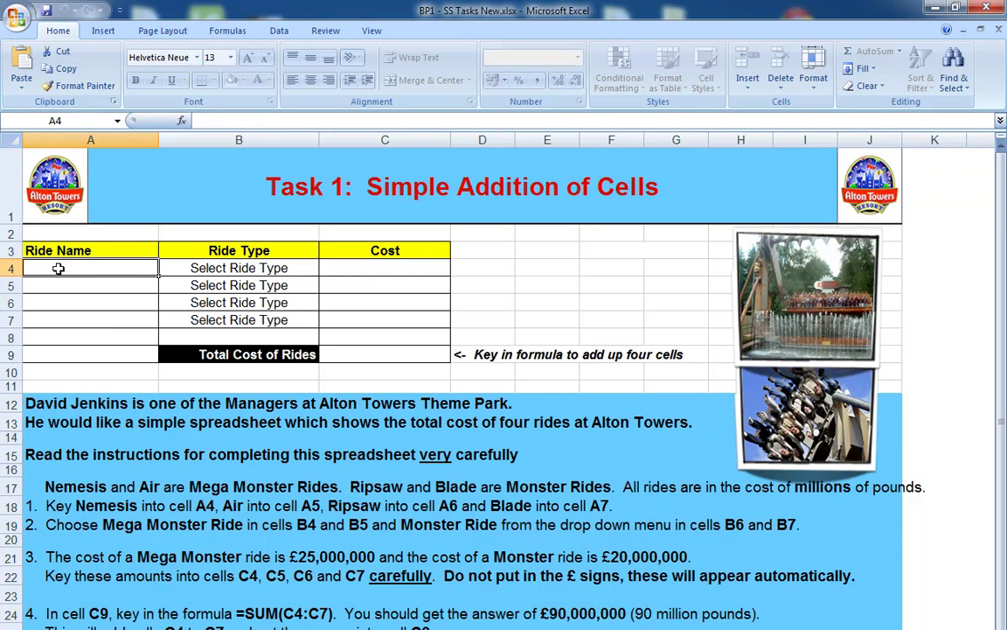
{"action": "type", "text": "Nem"}
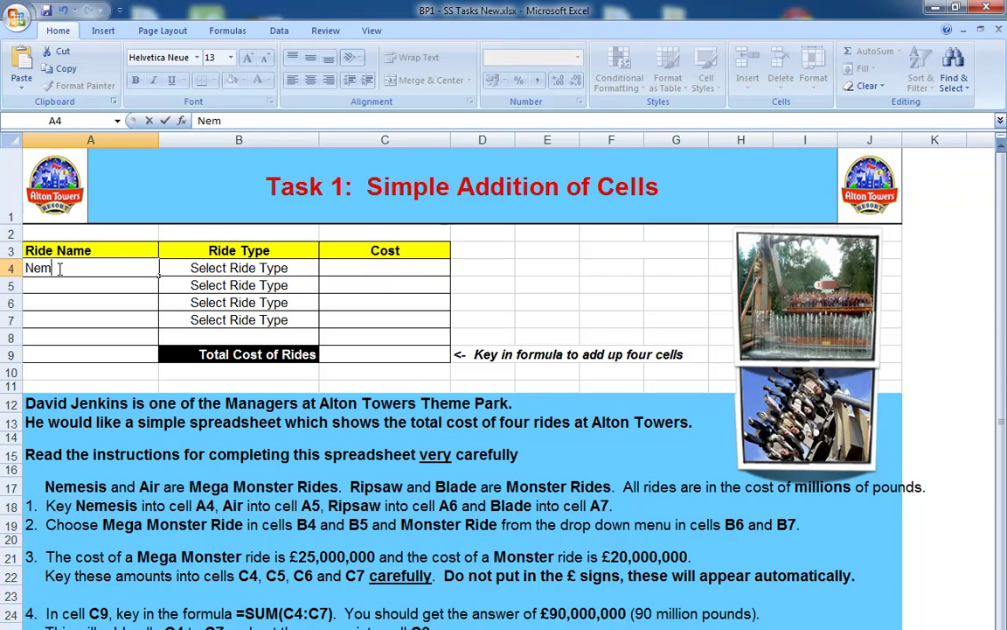
{"action": "type", "text": "esi"}
{"action": "left_click", "coordinate": [87, 280]}
{"action": "type", "text": "Air"}
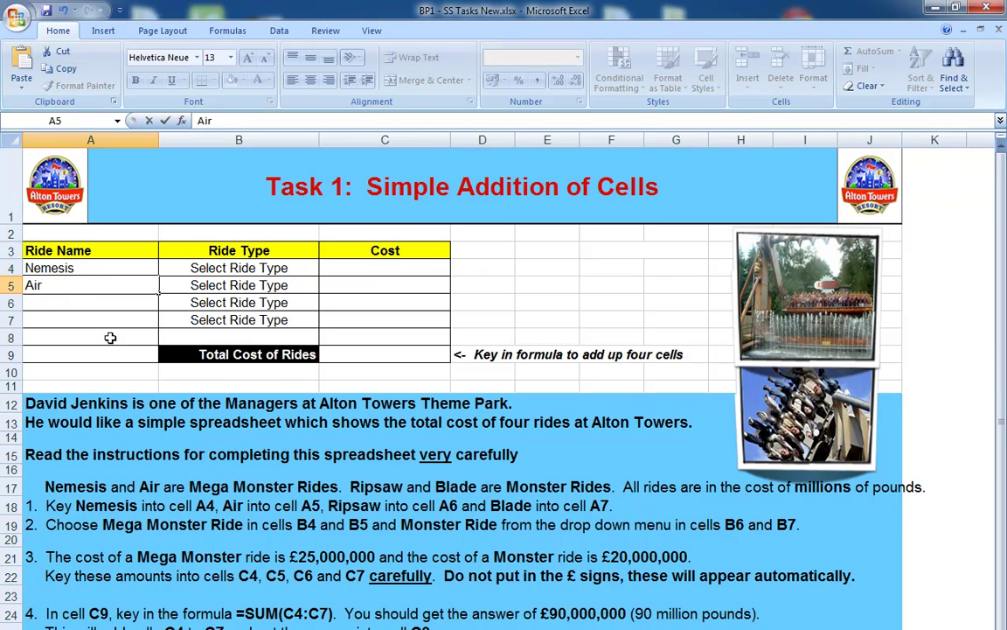
{"action": "left_click", "coordinate": [76, 304]}
{"action": "type", "text": "Ripsaw"}
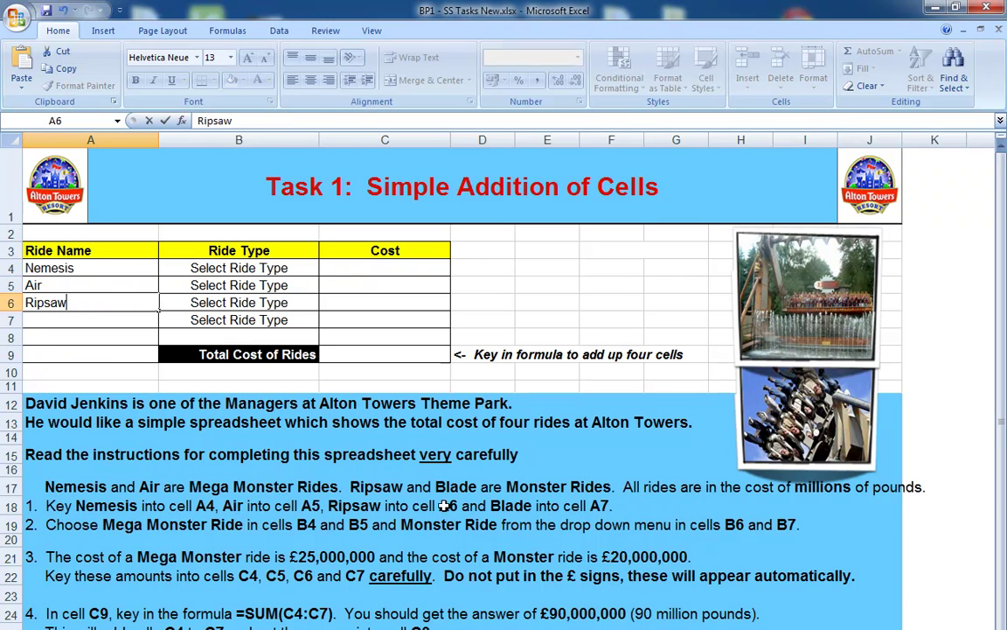
{"action": "left_click", "coordinate": [89, 321]}
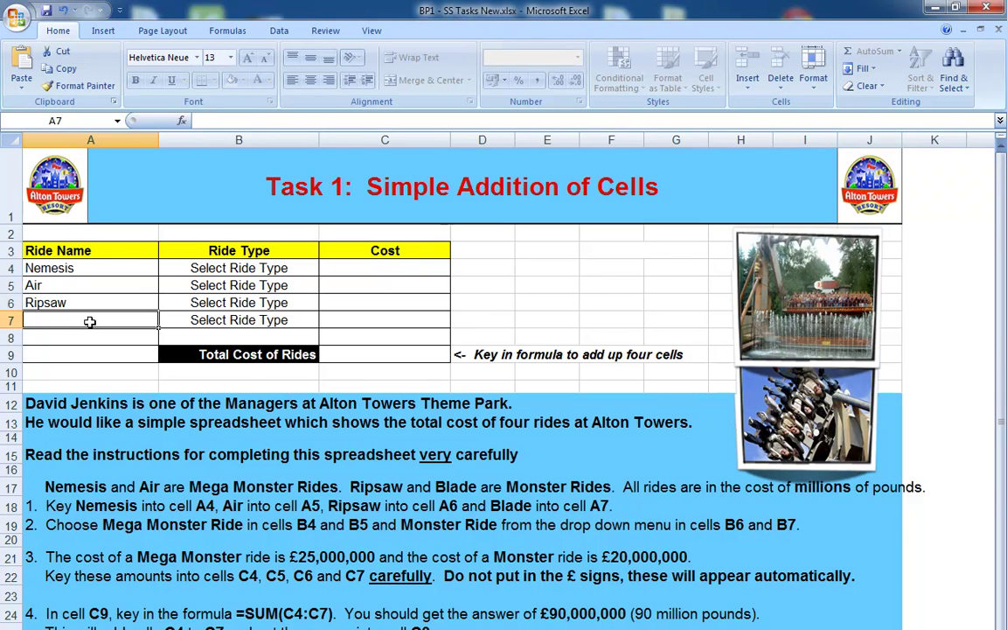
{"action": "type", "text": "Blade"}
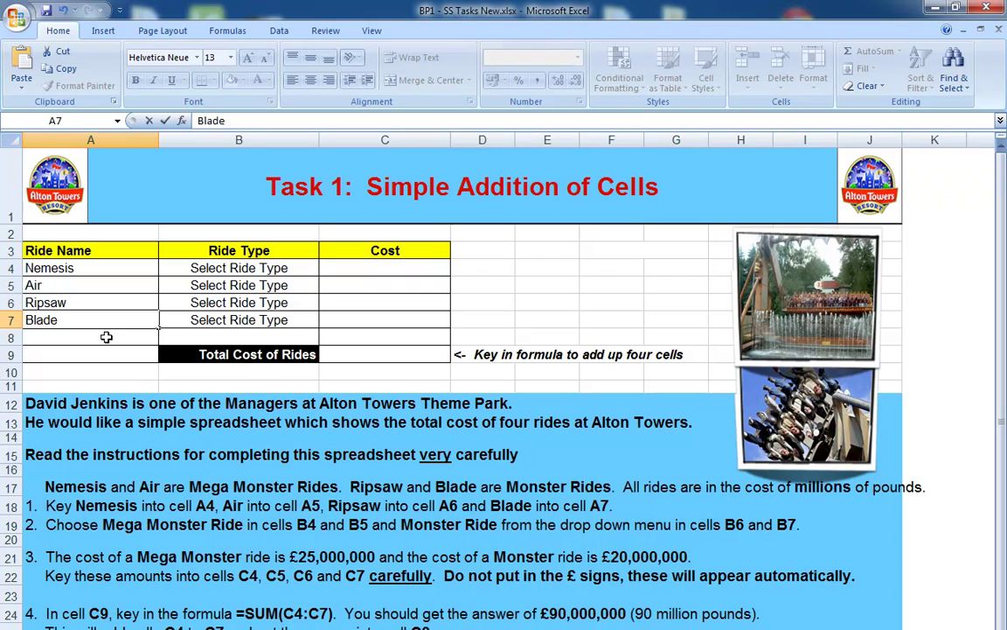
{"action": "left_click", "coordinate": [105, 336]}
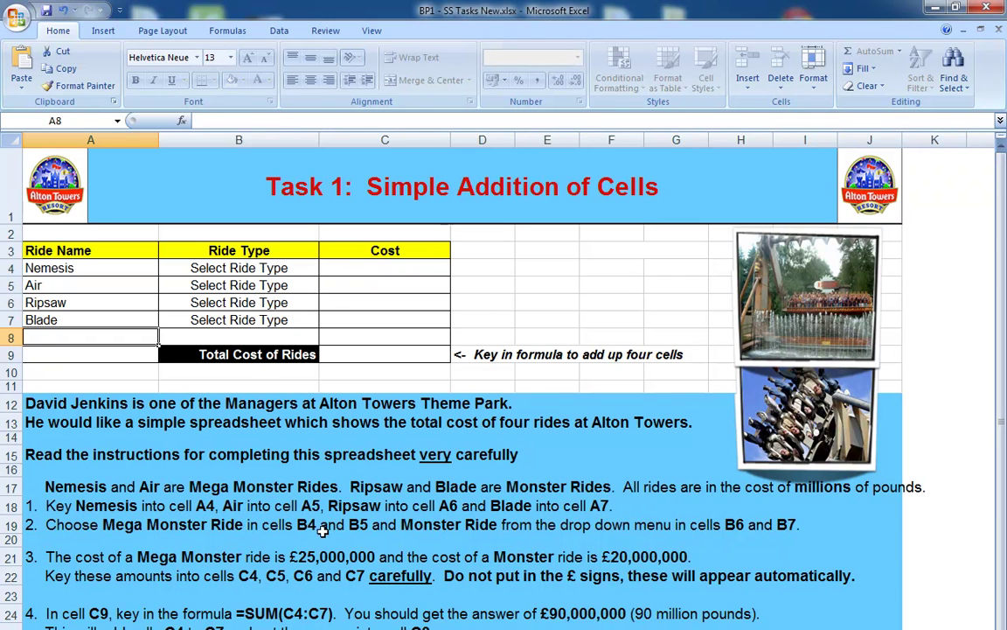
- Set the ride type of Nemesis and Air to Mega Monster Ride in cells B4 and B5
{"action": "left_click", "coordinate": [277, 273]}
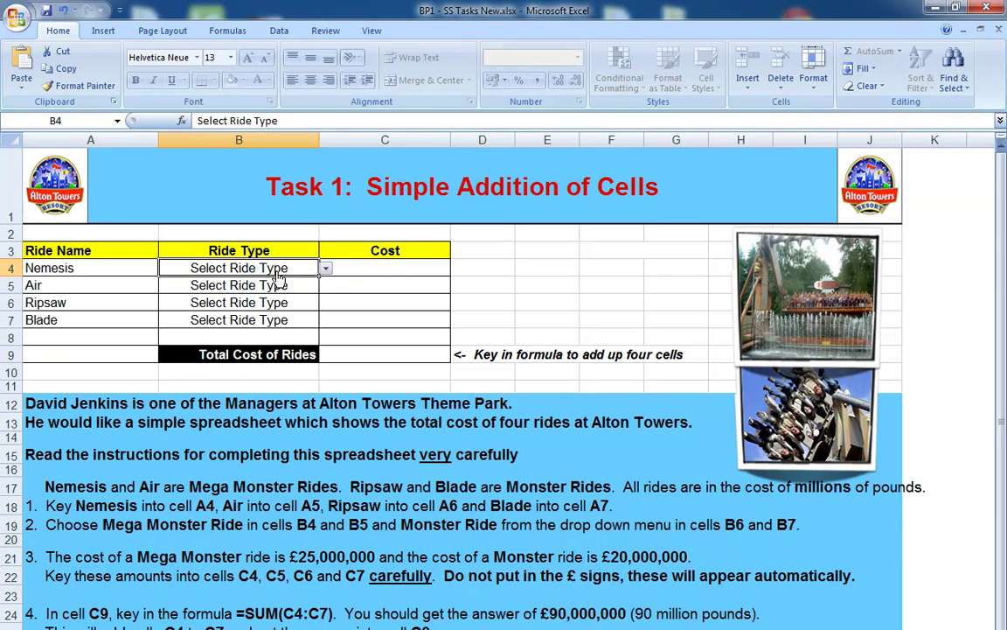
{"action": "key", "text": "alt+Down"}
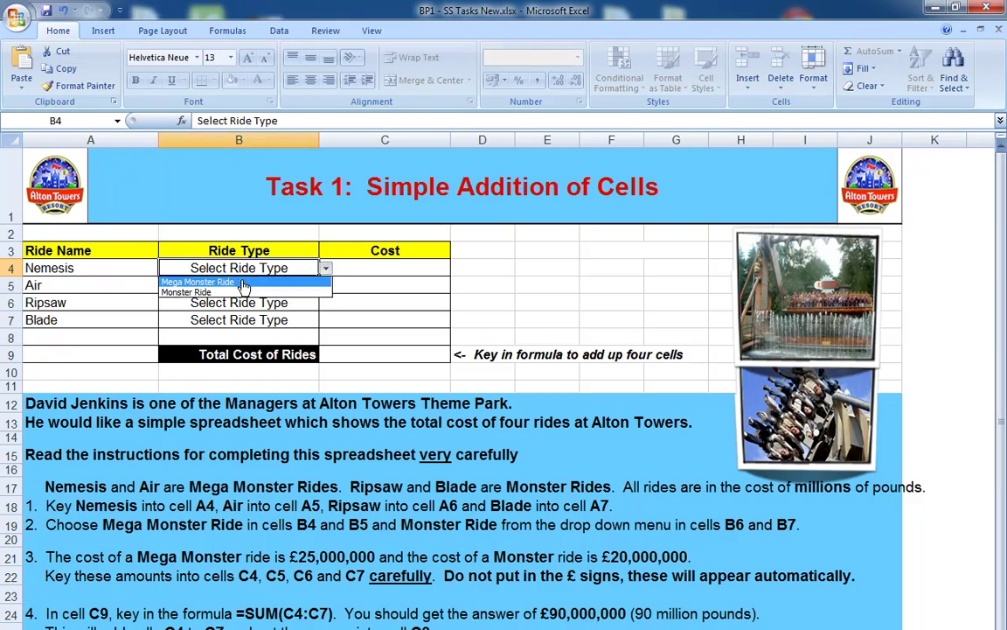
{"action": "left_click", "coordinate": [243, 283]}
{"action": "left_click", "coordinate": [242, 289]}
{"action": "left_click", "coordinate": [248, 266]}
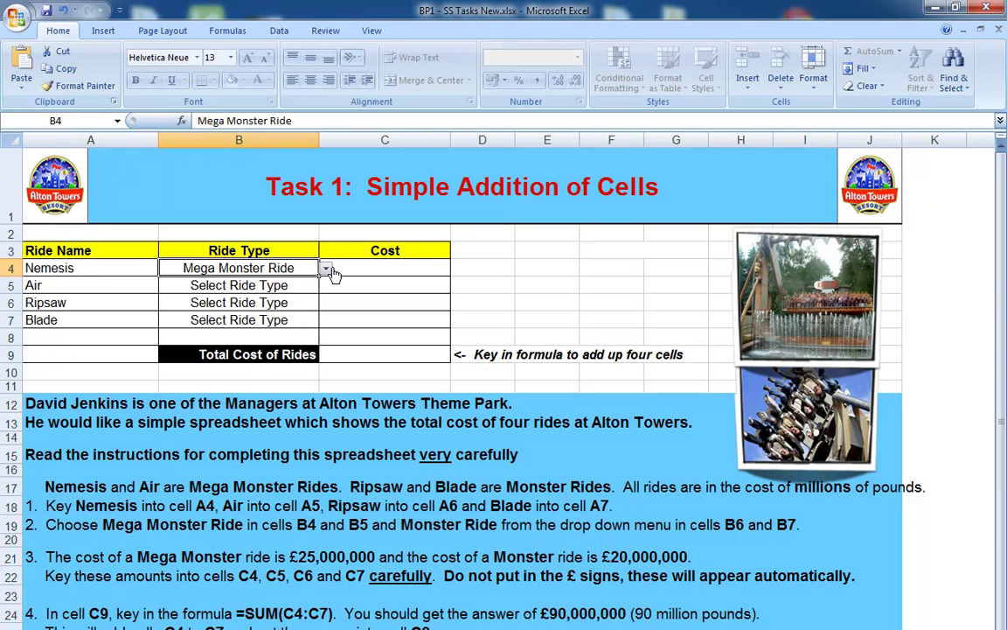
{"action": "left_click", "coordinate": [325, 270]}
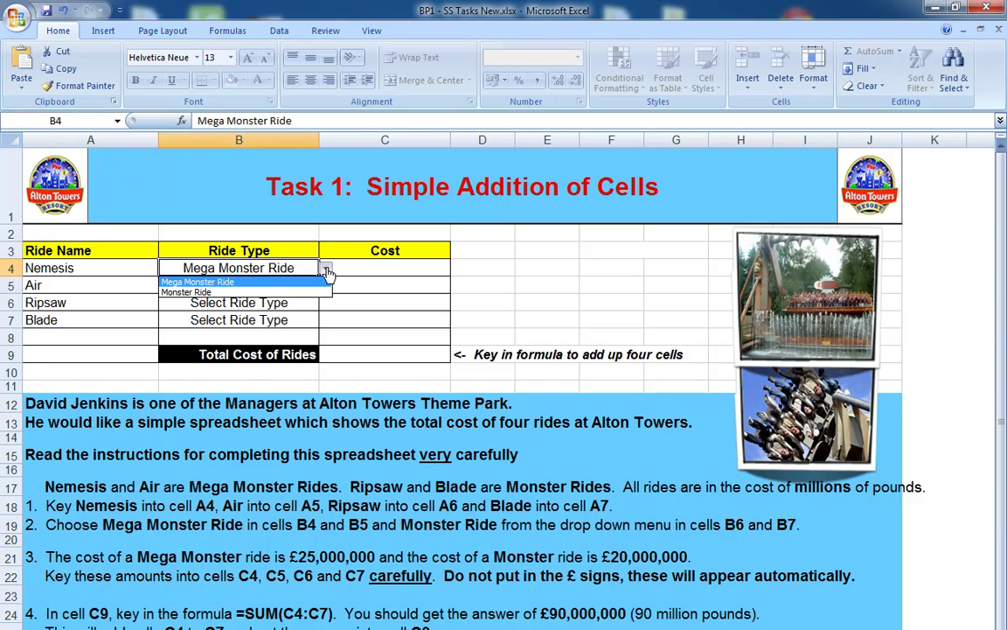
{"action": "left_click", "coordinate": [223, 283]}
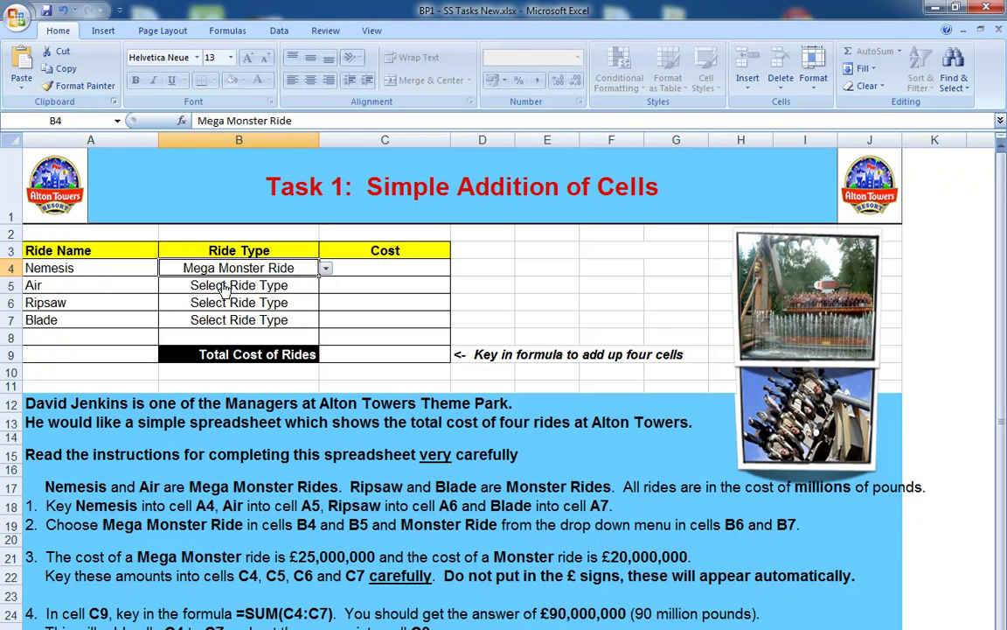
{"action": "left_click", "coordinate": [302, 286]}
{"action": "left_click", "coordinate": [326, 287]}
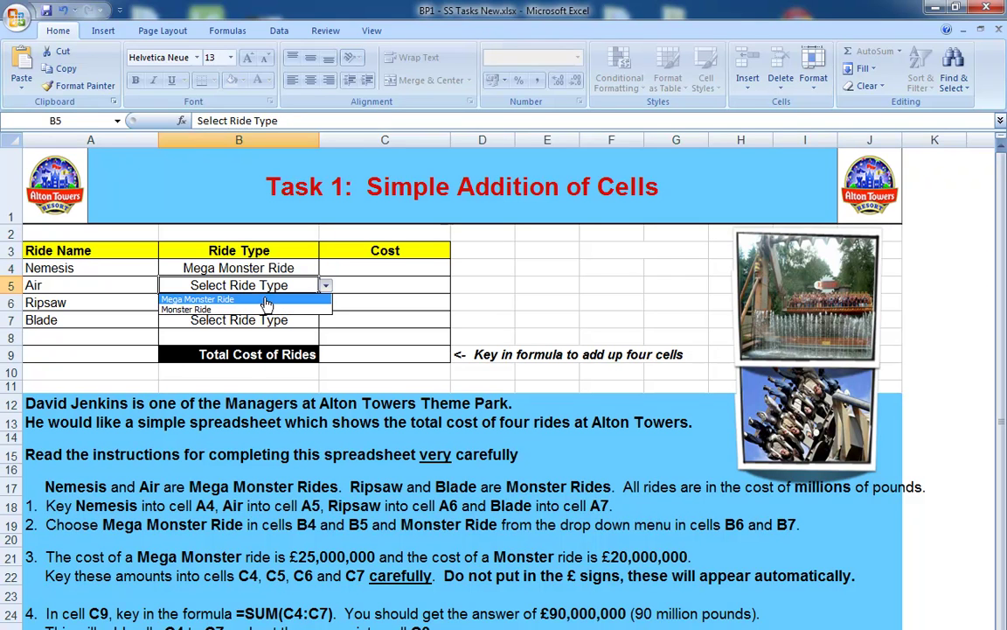
{"action": "left_click", "coordinate": [236, 299]}
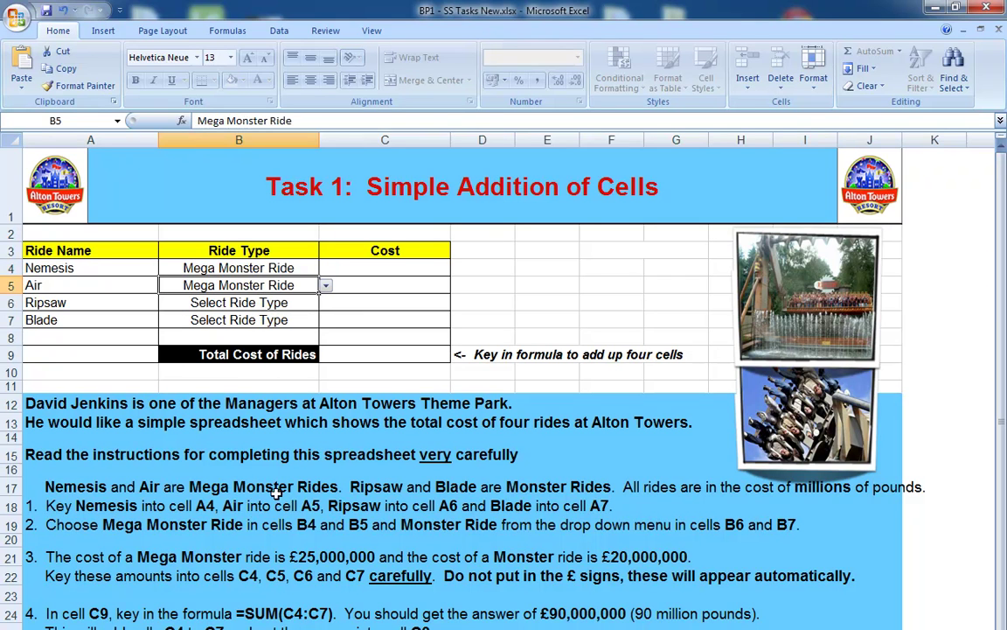
- Set the ride type of Ripsaw and Blade to Monster Ride in cells B6 and B7
{"action": "left_click", "coordinate": [264, 302]}
{"action": "left_click", "coordinate": [326, 302]}
{"action": "left_click", "coordinate": [251, 325]}
{"action": "left_click", "coordinate": [251, 320]}
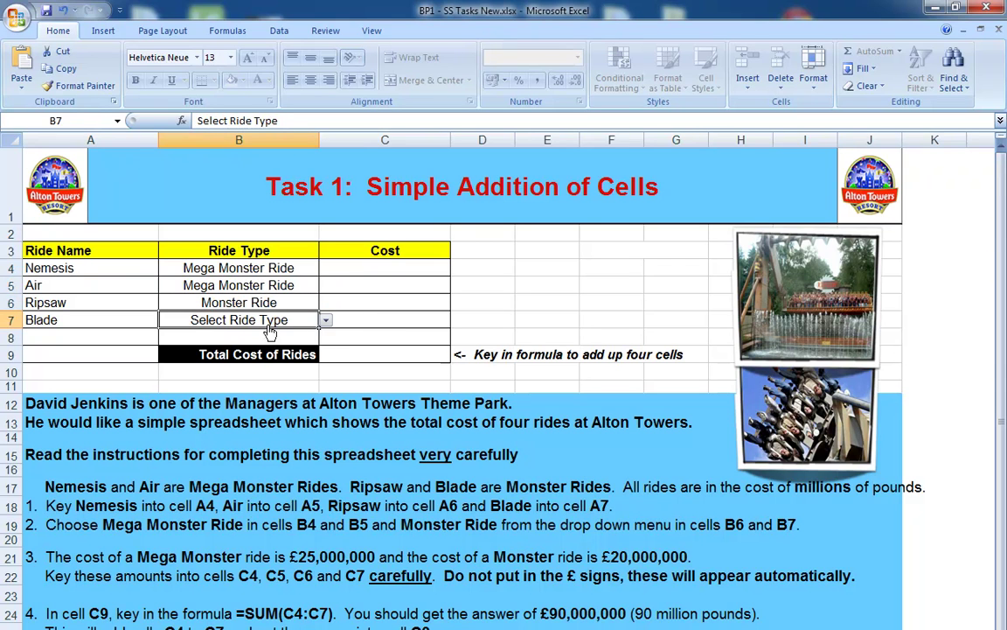
{"action": "left_click", "coordinate": [326, 320]}
{"action": "left_click", "coordinate": [236, 343]}
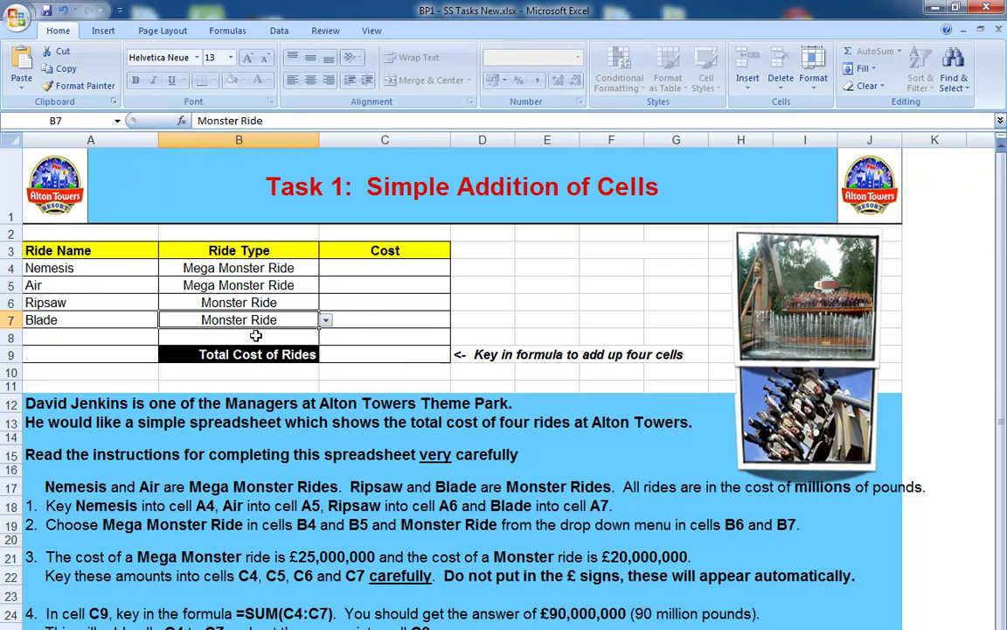
- Enter the Nemesis cost in cell C4 as 25,000,000, with comma separators and no pound sign
{"action": "left_click", "coordinate": [355, 269]}
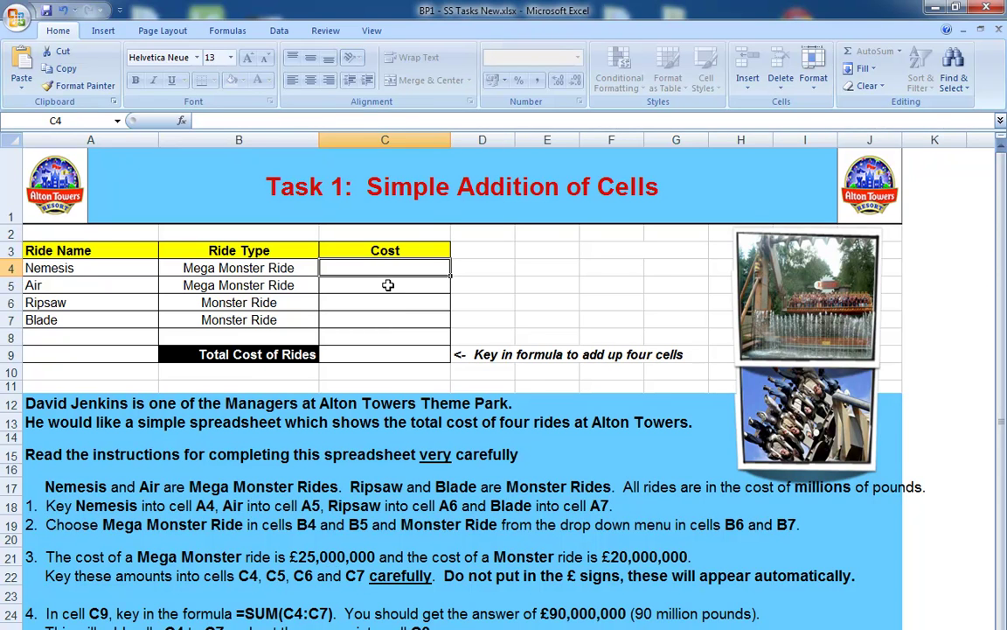
{"action": "type", "text": "25000000"}
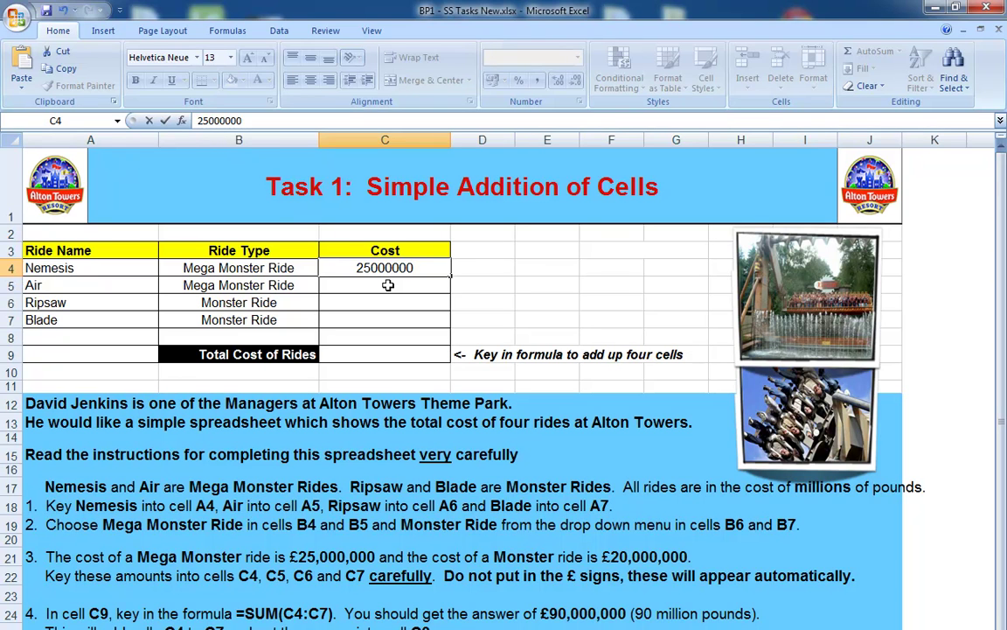
{"action": "key", "text": "BackSpace"}
{"action": "key", "text": "BackSpace"}
{"action": "key", "text": "BackSpace"}
{"action": "key", "text": "BackSpace"}
{"action": "key", "text": "BackSpace"}
{"action": "key", "text": "BackSpace"}
{"action": "type", "text": ","}
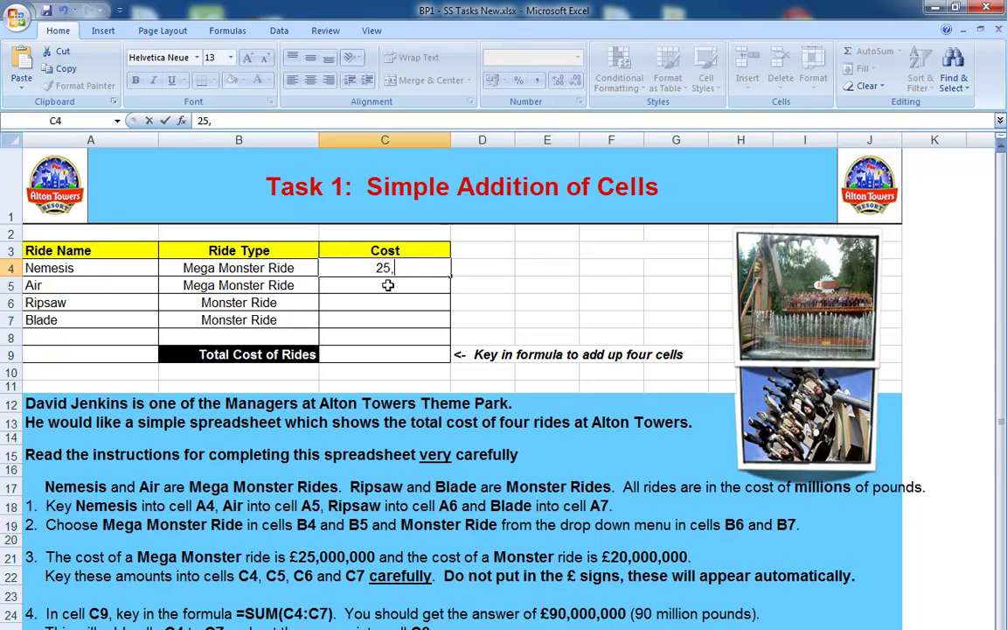
{"action": "type", "text": "000,000"}
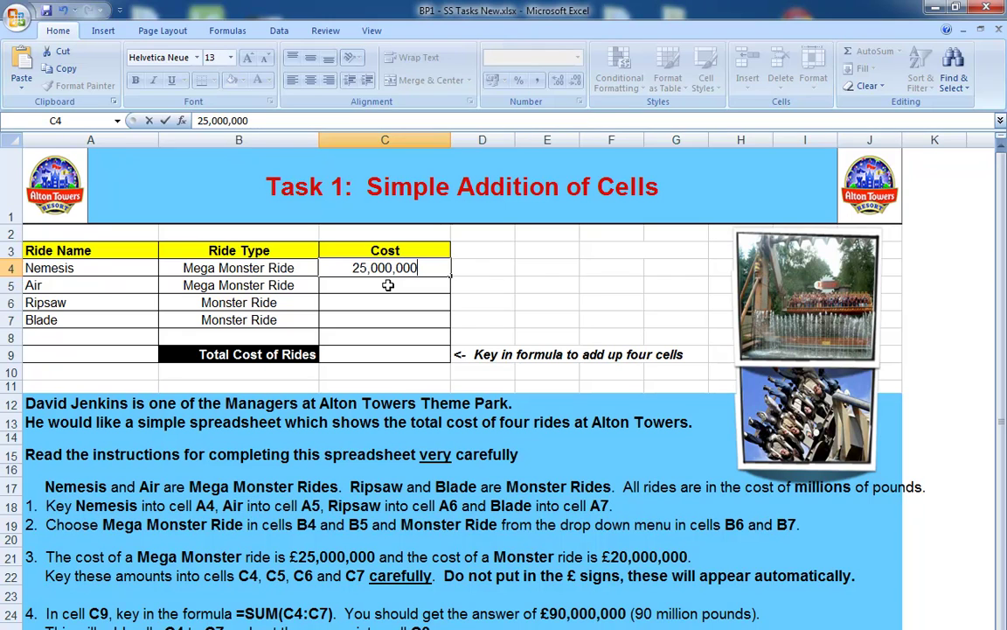
{"action": "key", "text": "Return"}
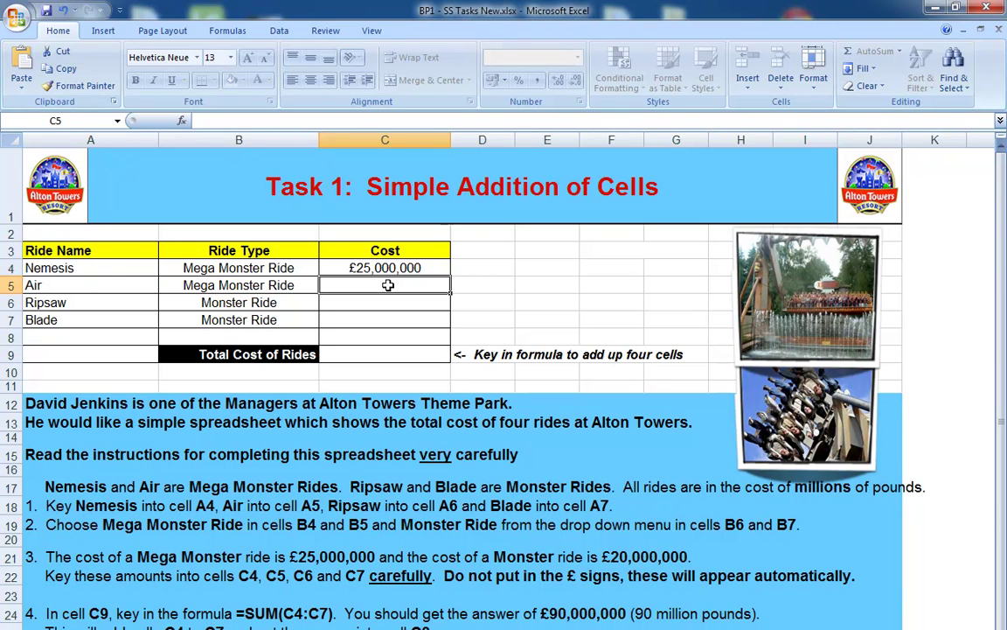
- Enter a cost of 25,000,000 for Air in C5 and 20,000,000 for Ripsaw in C6
{"action": "type", "text": "25"}
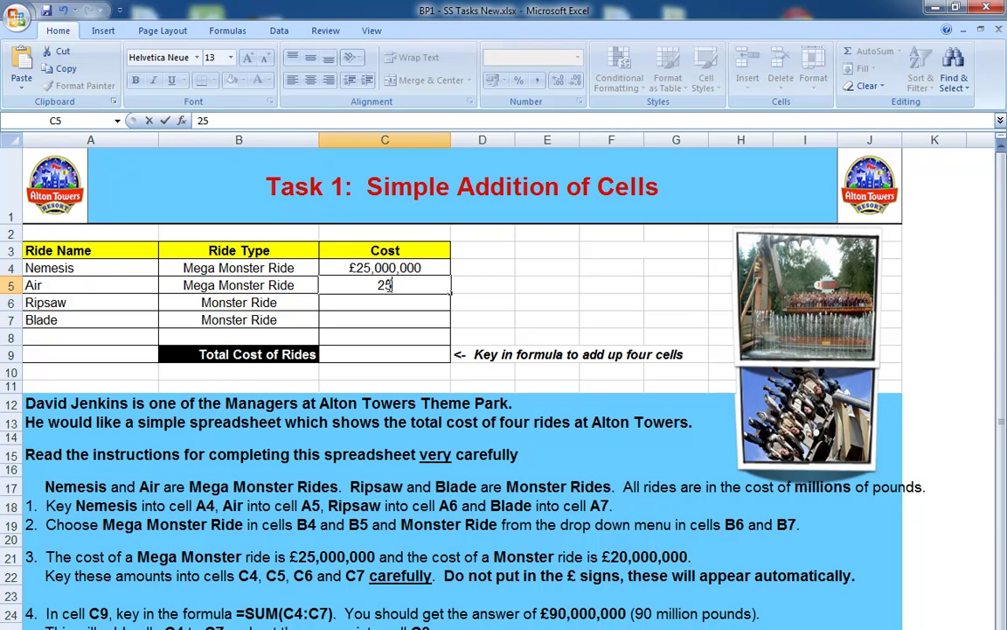
{"action": "type", "text": ",000,000"}
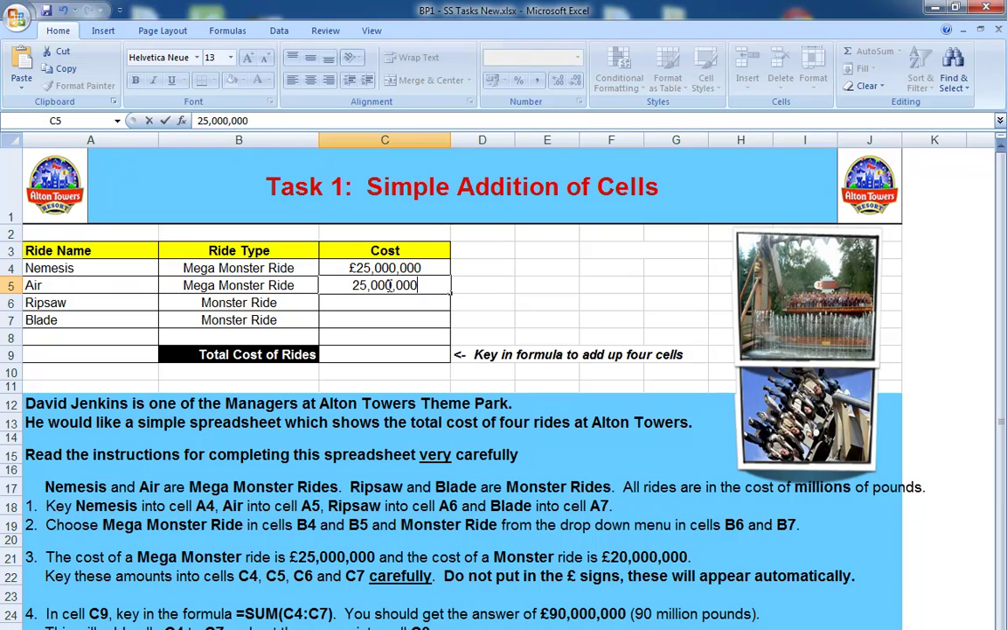
{"action": "key", "text": "Return"}
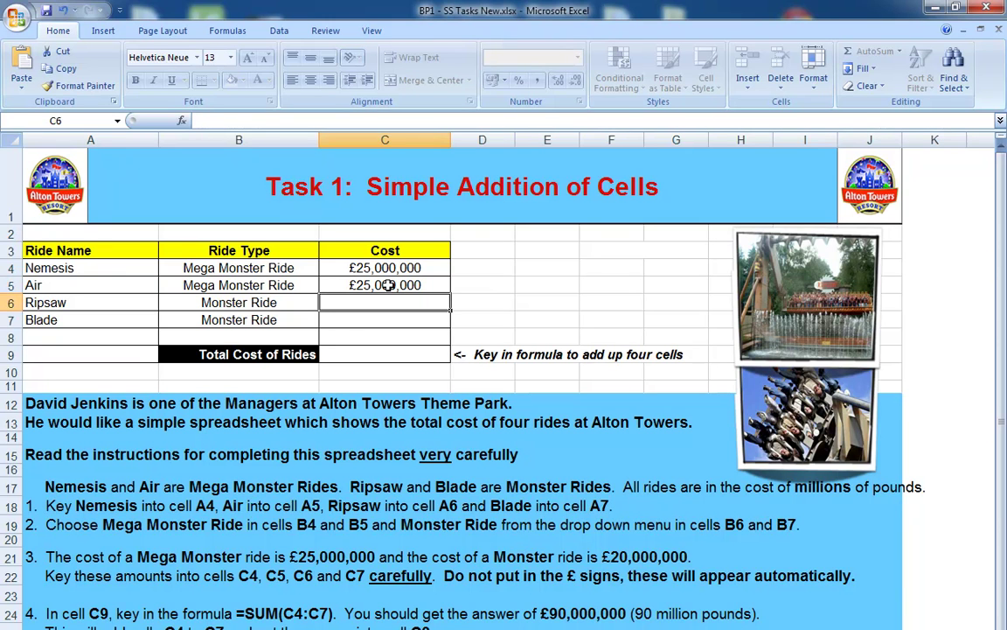
{"action": "type", "text": "20,000,000"}
{"action": "key", "text": "Return"}
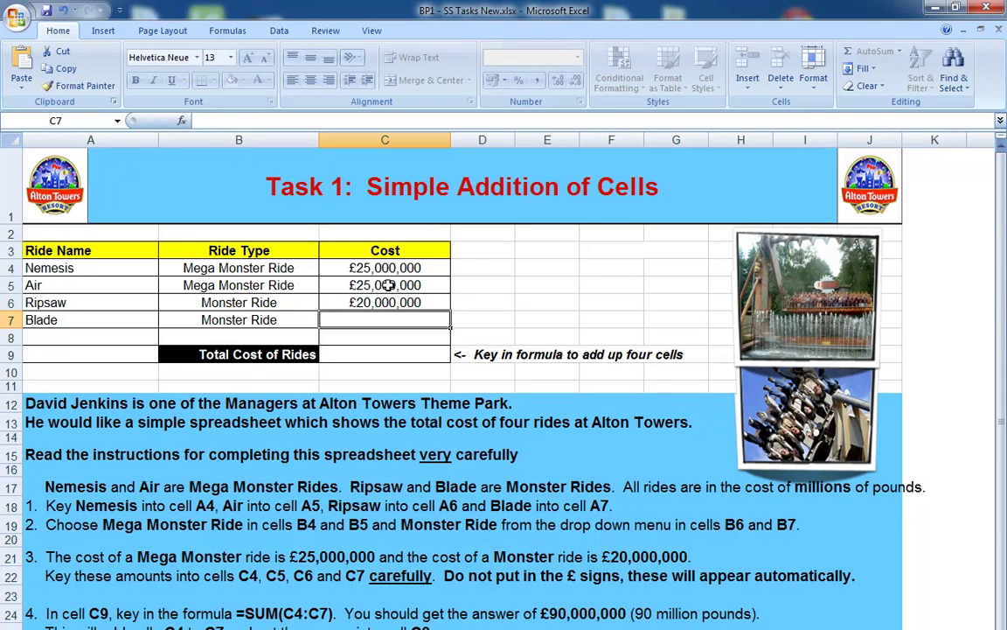
- Fill the Ripsaw cost from cell C6 down into C7 as the cost for Blade
{"action": "left_click", "coordinate": [400, 302]}
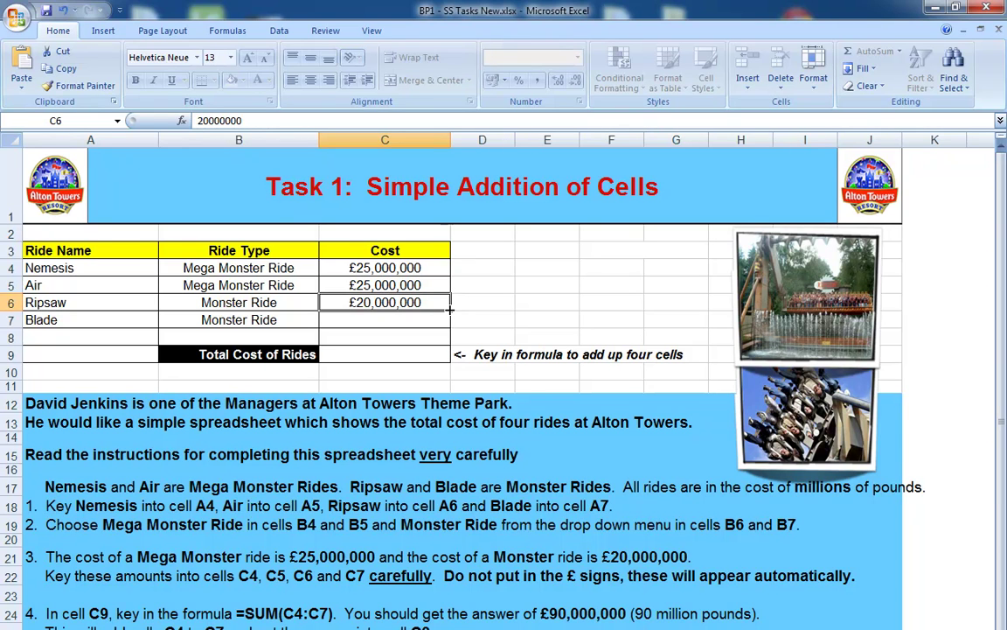
{"action": "left_click_drag", "start_coordinate": [450, 317], "coordinate": [451, 322]}
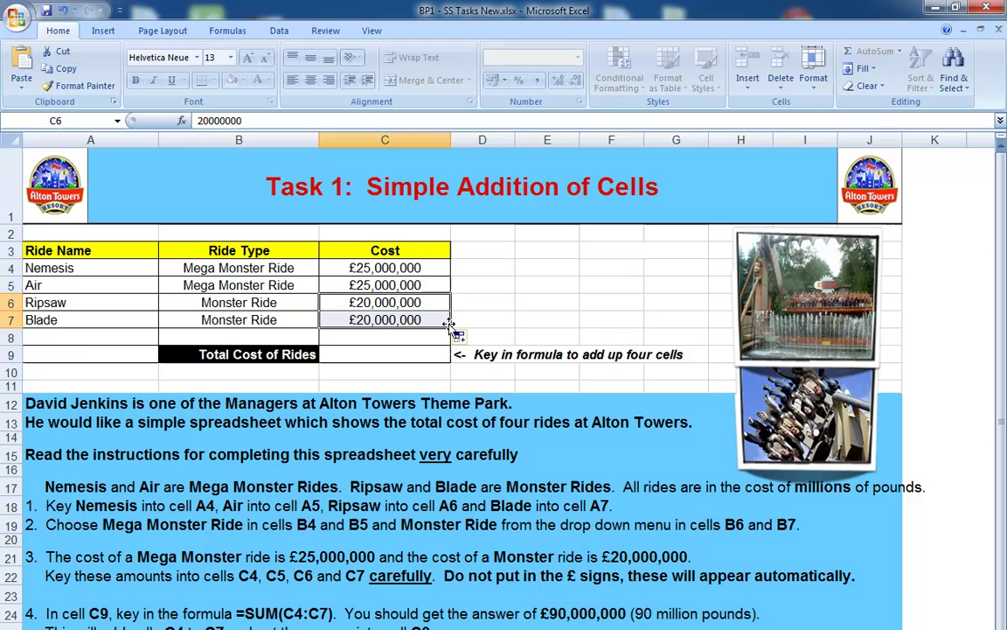
{"action": "left_click", "coordinate": [382, 320]}
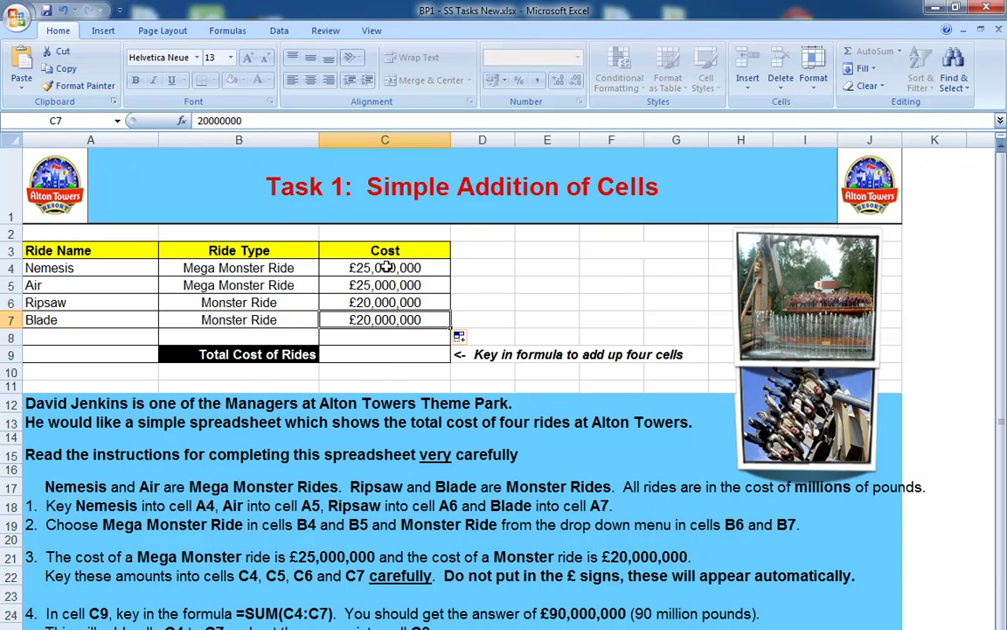
- Enter the formula =SUM(C4:C7) in cell C9 to add up the costs of the four rides
{"action": "left_click", "coordinate": [378, 353]}
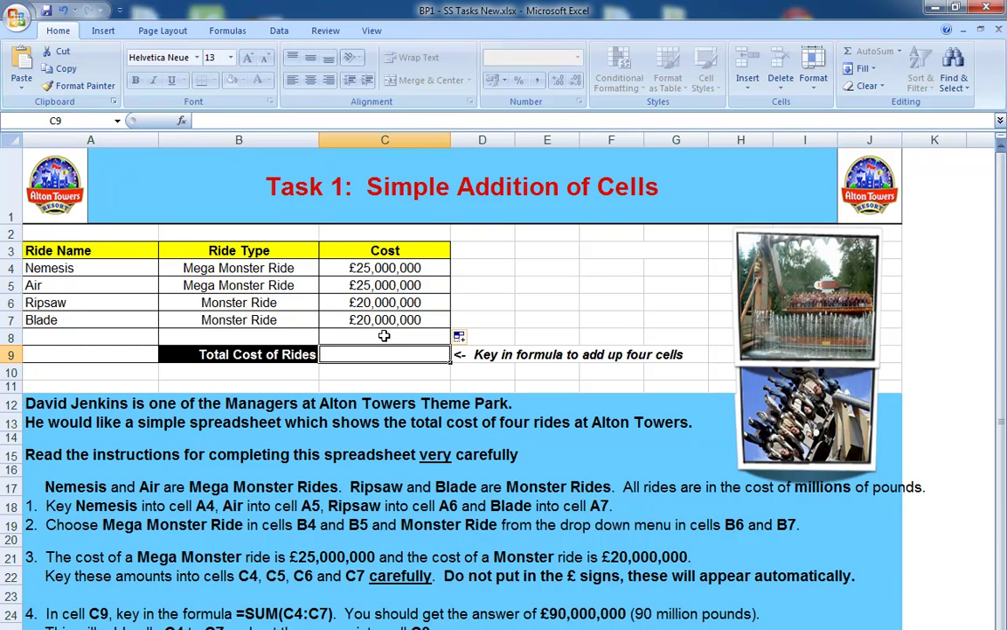
{"action": "type", "text": "="}
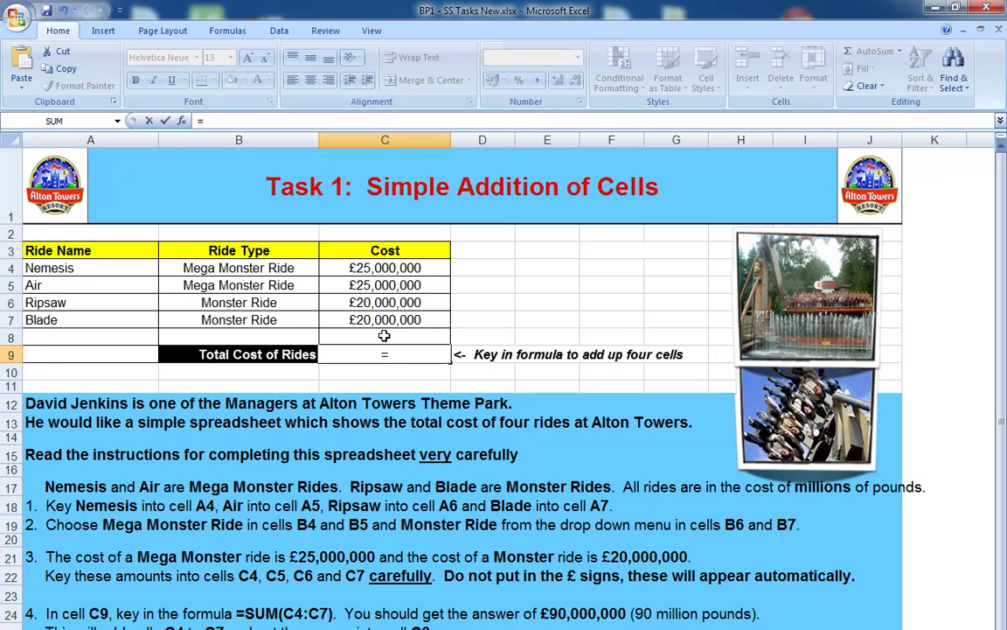
{"action": "type", "text": "sum"}
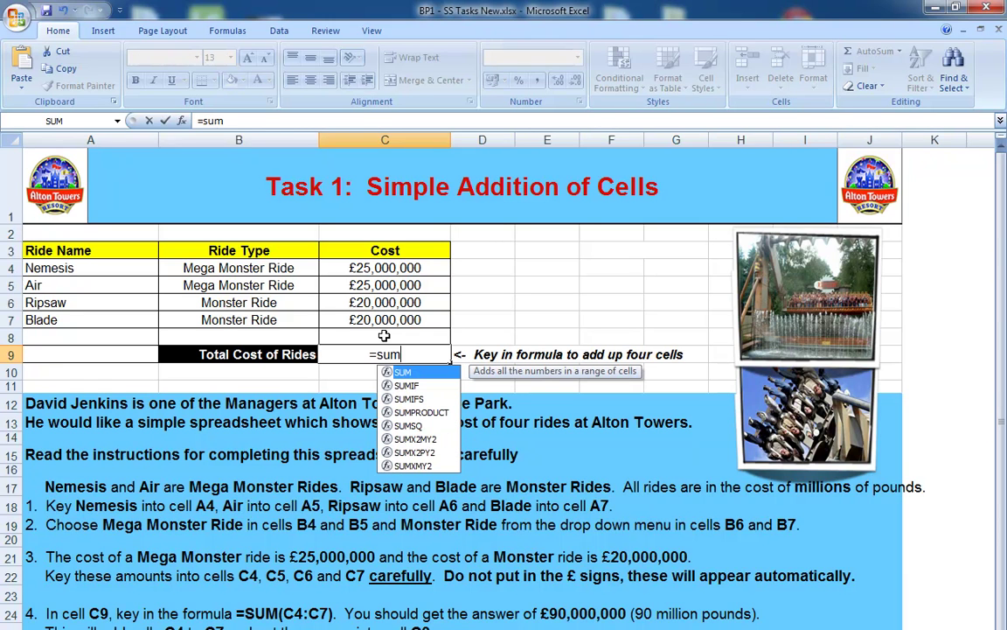
{"action": "type", "text": "("}
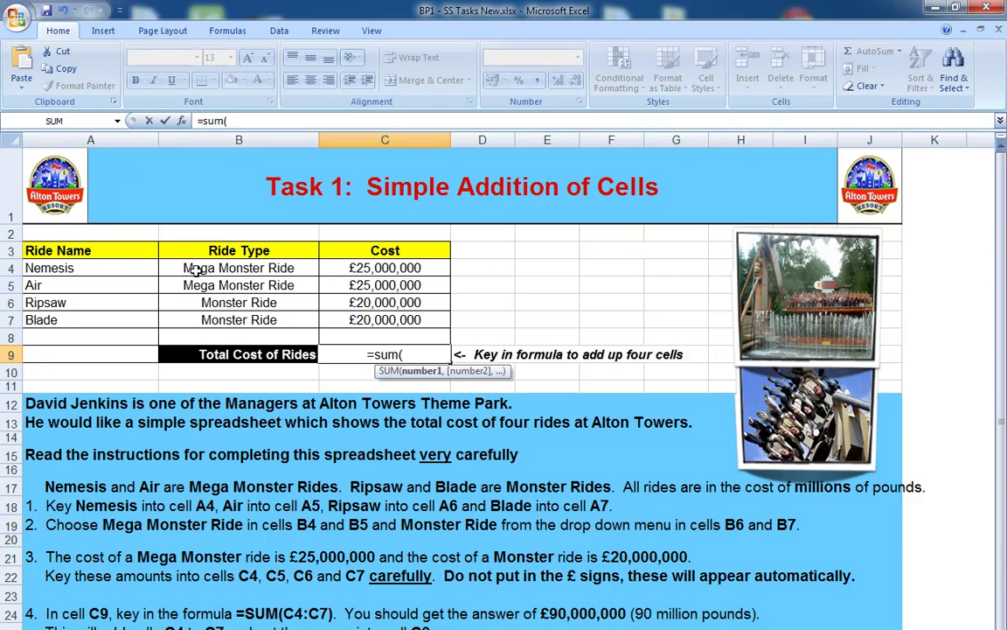
{"action": "left_click", "coordinate": [371, 268]}
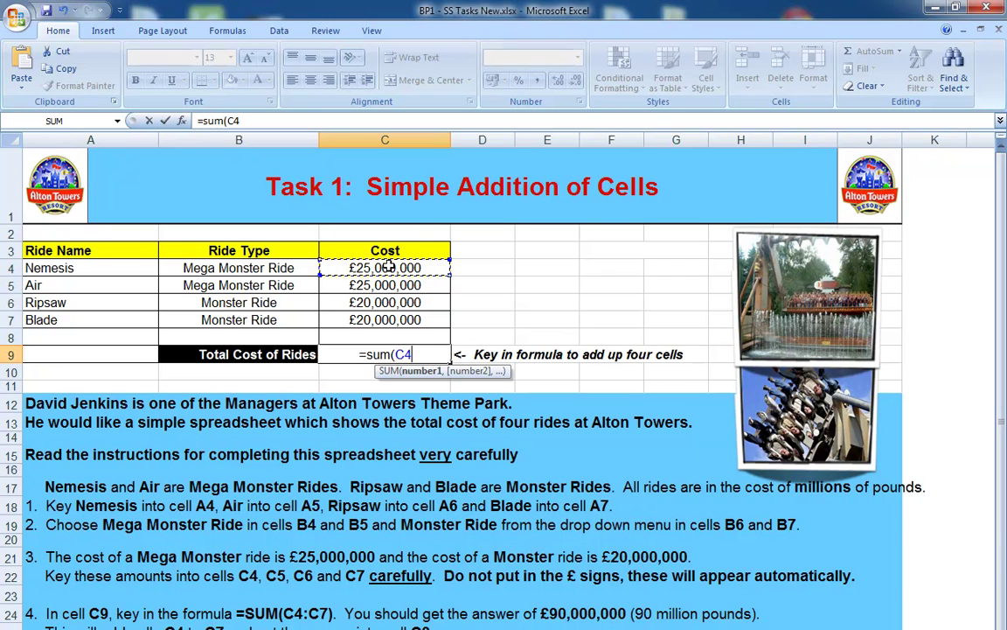
{"action": "type", "text": ":C4"}
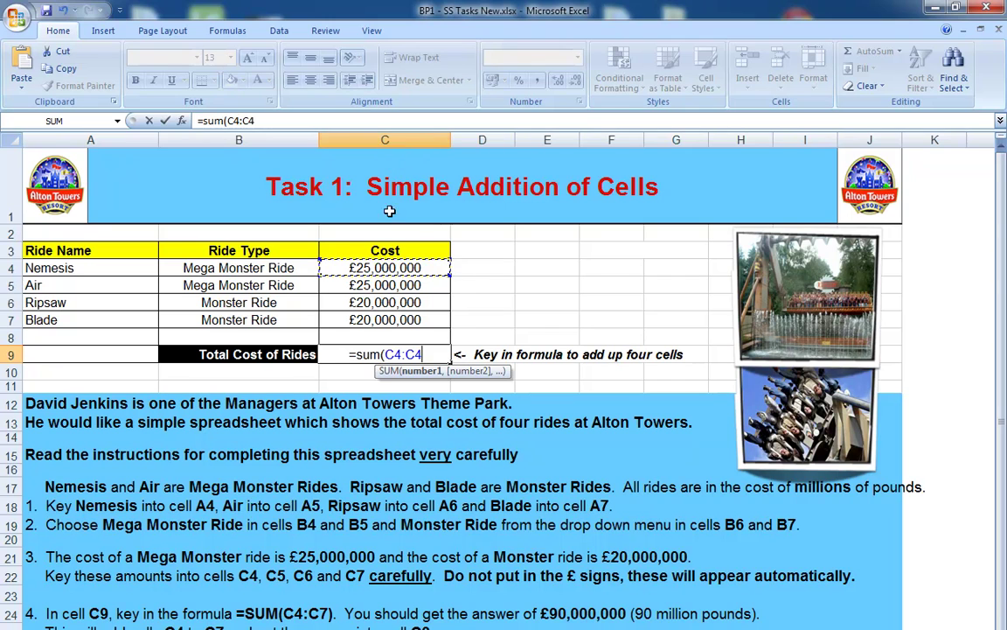
{"action": "left_click", "coordinate": [366, 321], "text": "shift"}
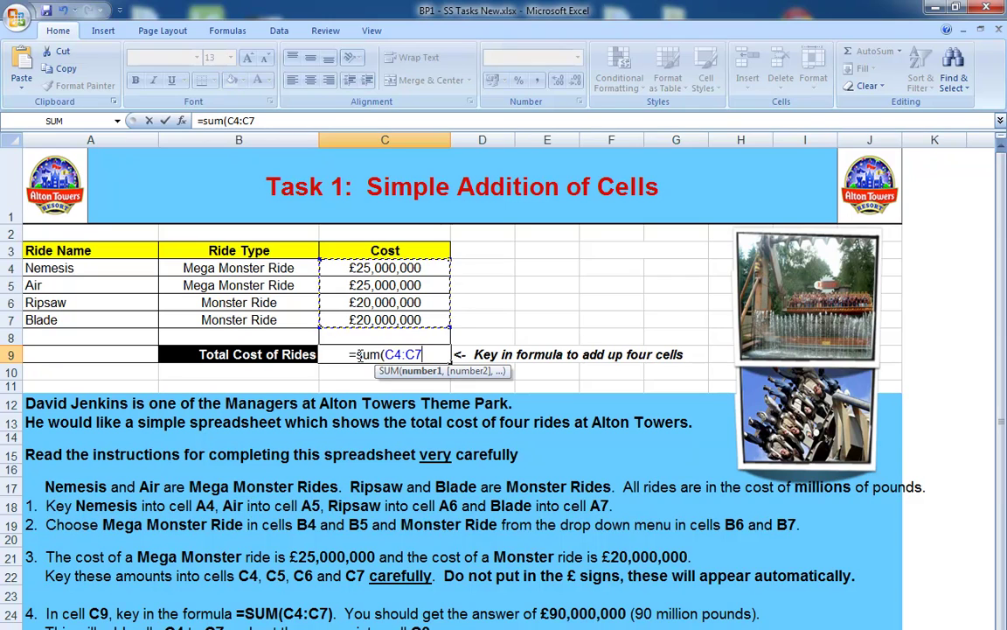
{"action": "type", "text": ")"}
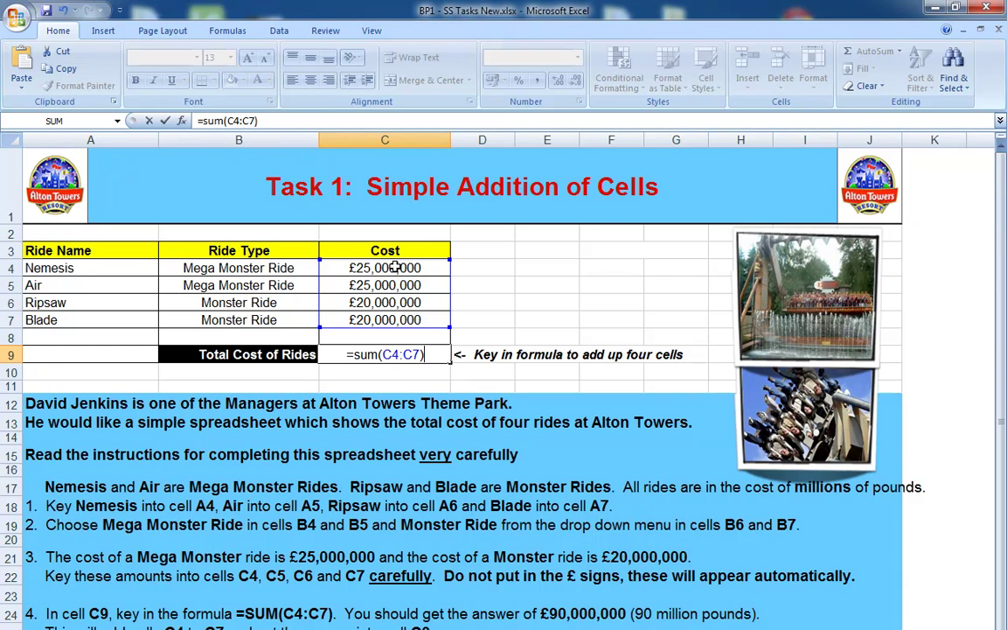
{"action": "key", "text": "Return"}
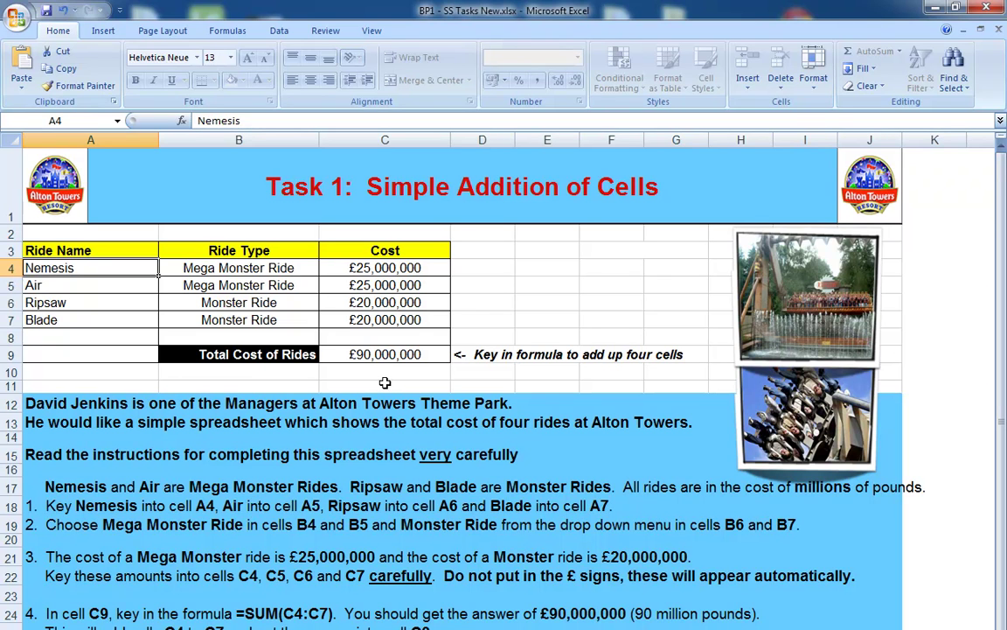
- Change the Ripsaw cost in cell C6 to 34534543 to test the total's automatic recalculation
{"action": "left_click", "coordinate": [382, 303]}
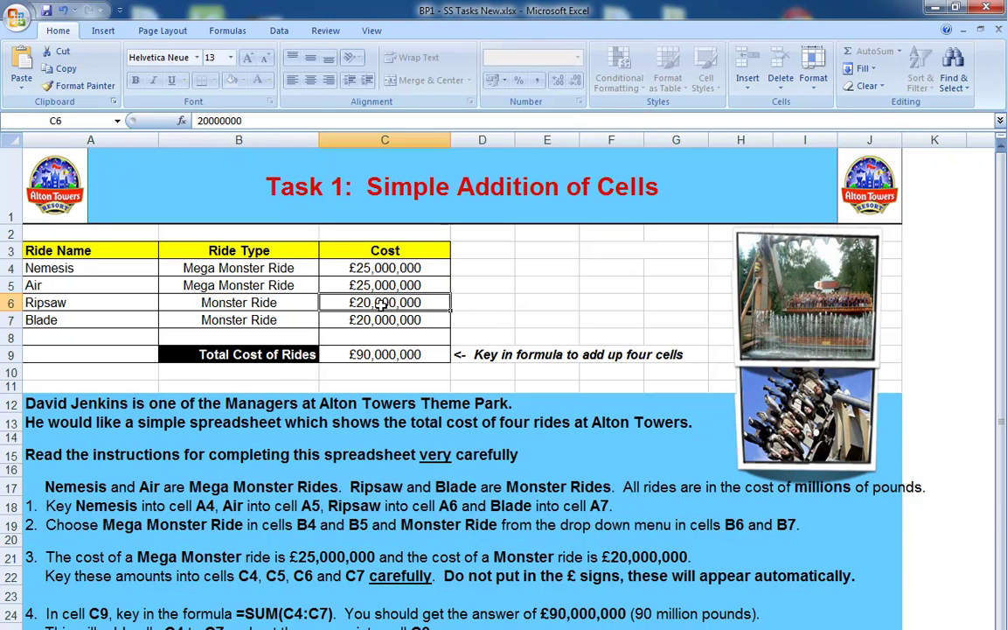
{"action": "type", "text": "34534543"}
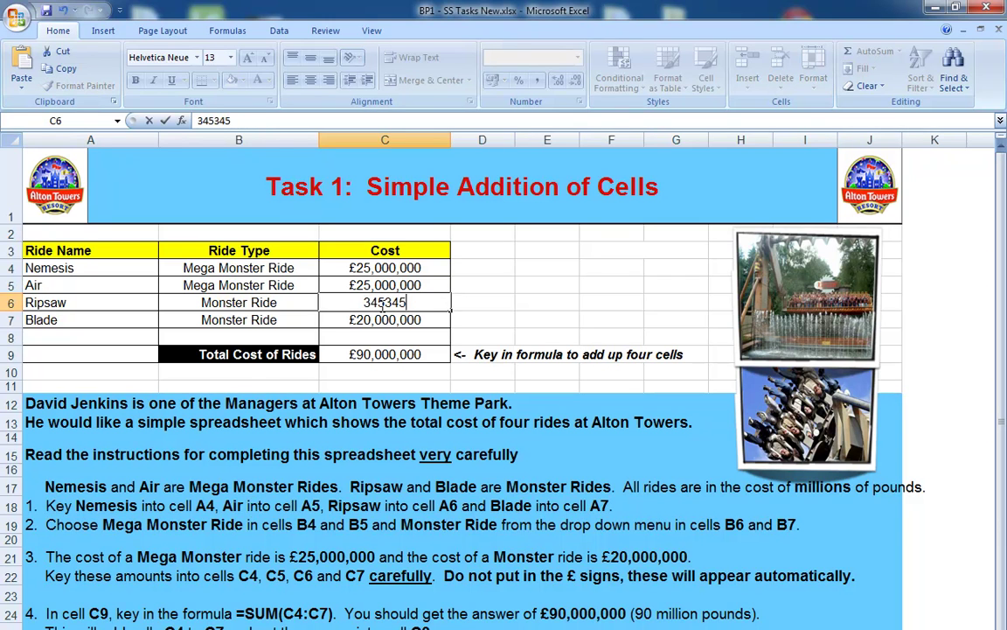
{"action": "key", "text": "Return"}
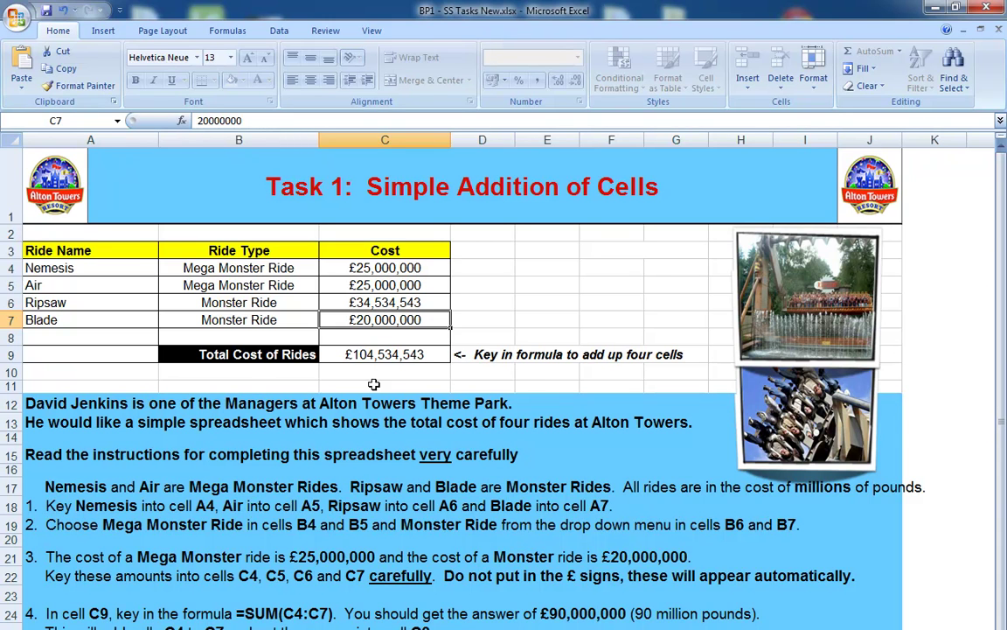
- Try a Nemesis cost of 21,000,000 in cell C4 and undo that change
{"action": "left_click", "coordinate": [345, 263]}
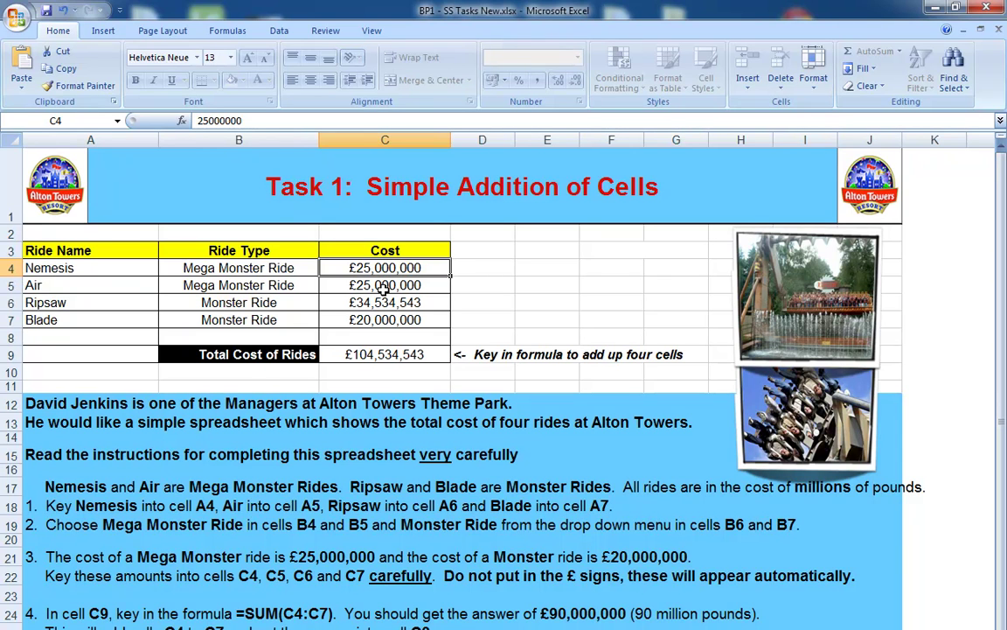
{"action": "type", "text": "21,000,000"}
{"action": "key", "text": "Return"}
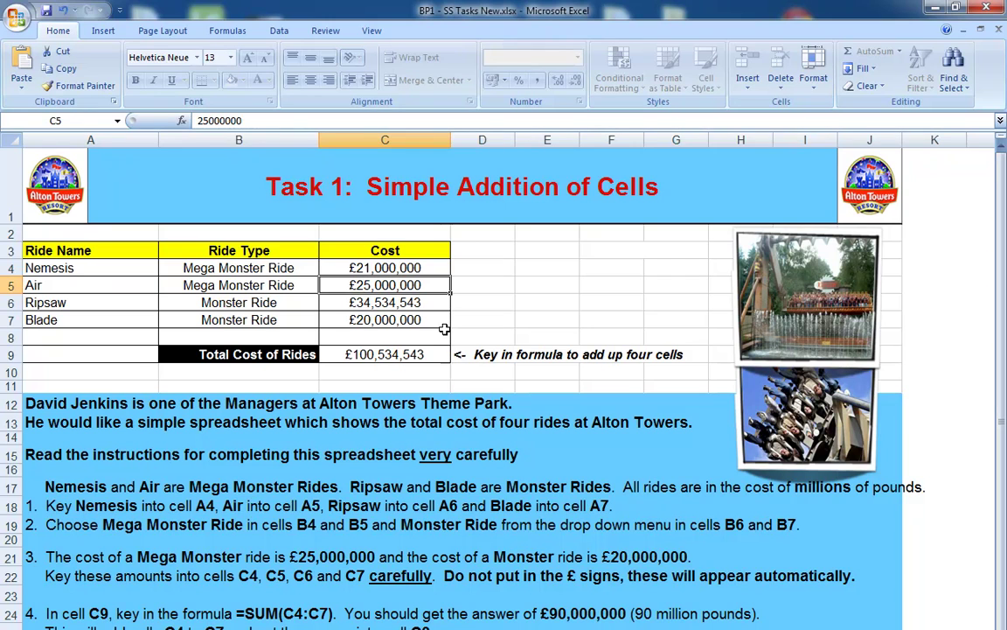
{"action": "key", "text": "ctrl+z"}
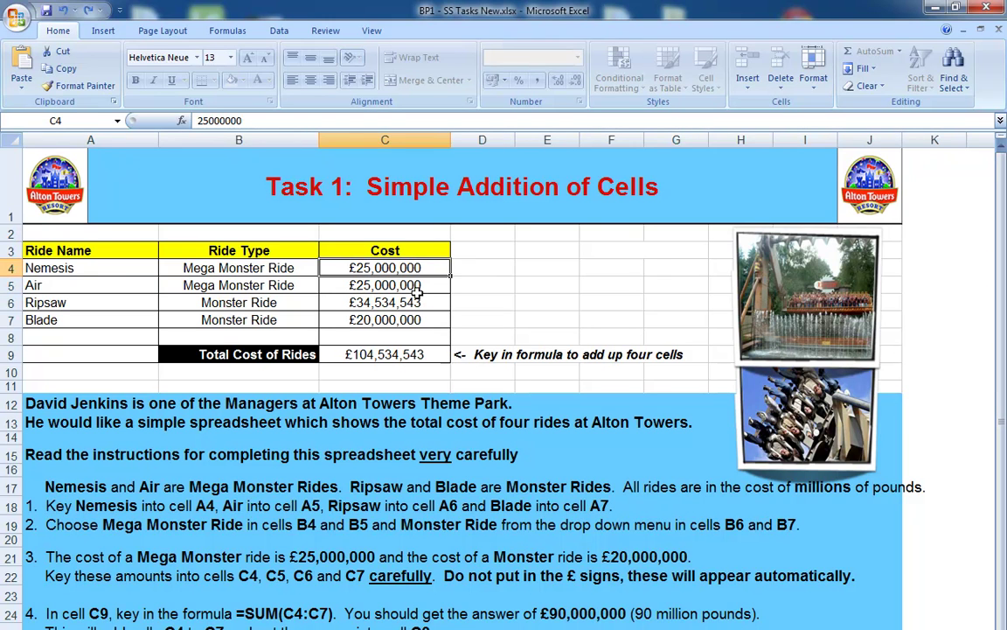